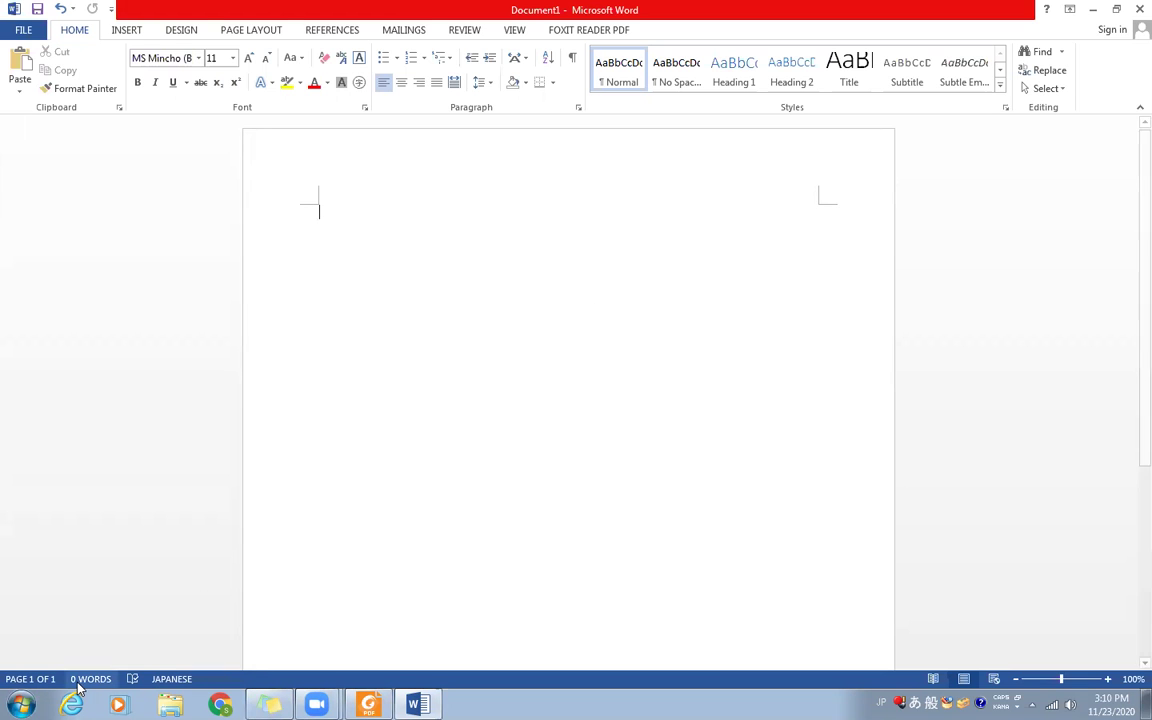
Bring up the Windows Start menu over the blank Word document
{"action": "key", "text": "super"}
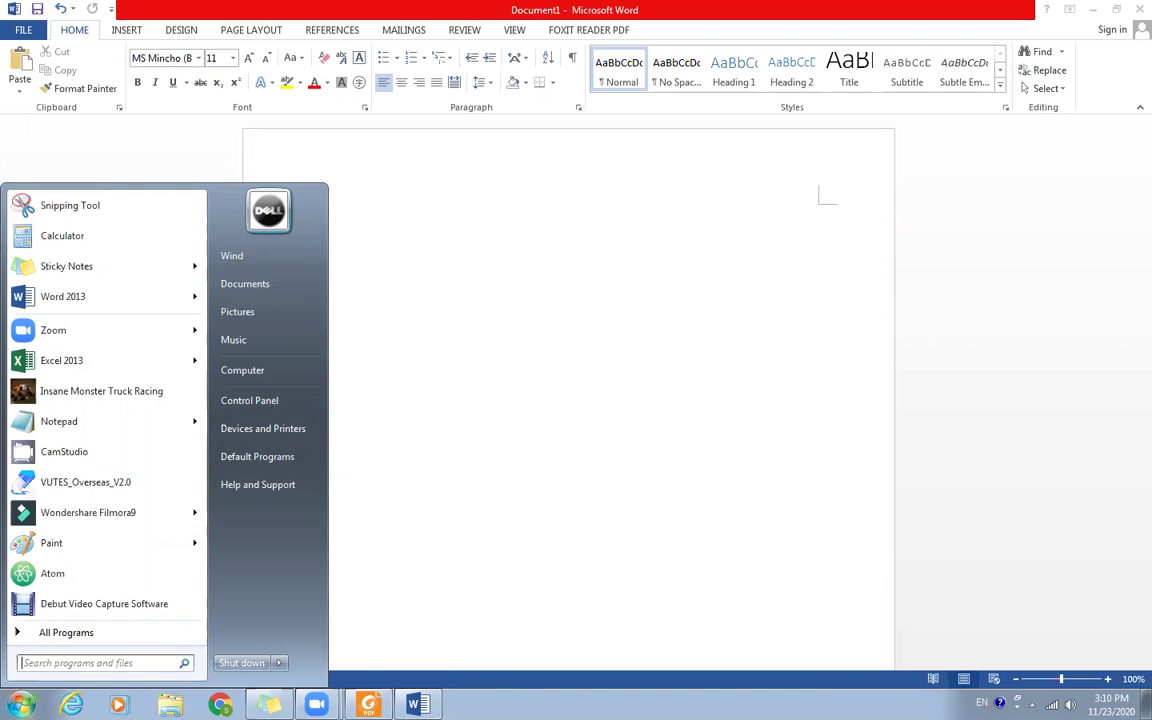
Search the Start menu for 'langua' to list language settings
{"action": "type", "text": "lang"}
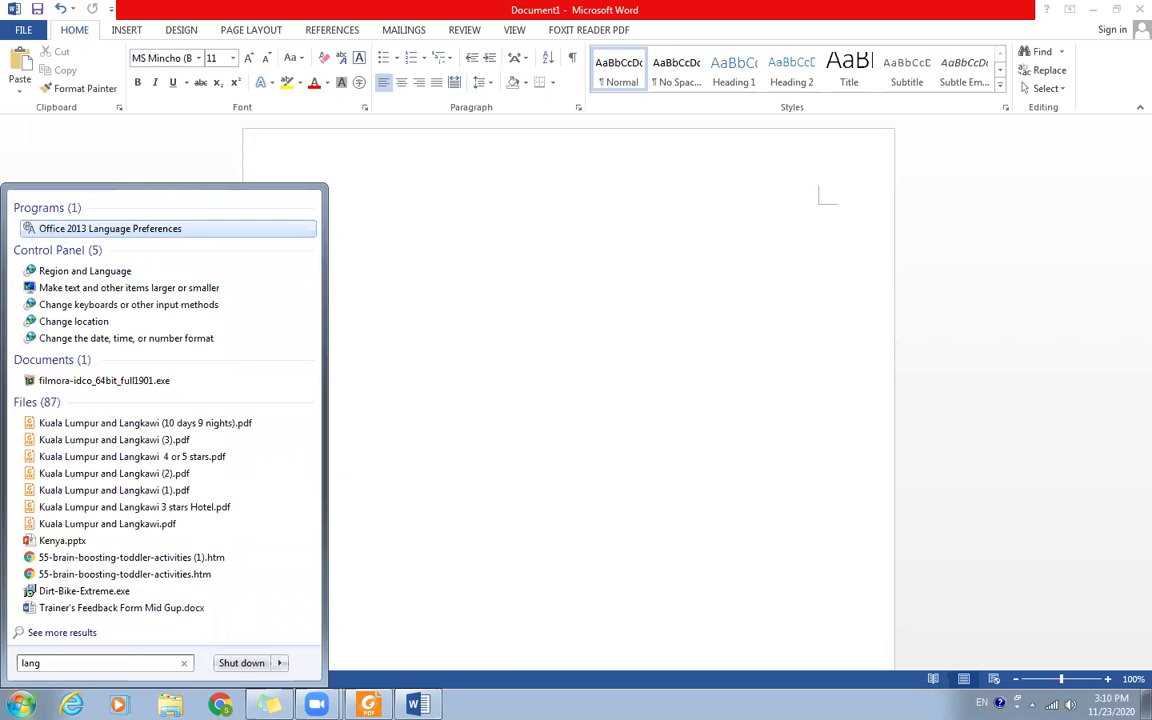
{"action": "type", "text": "ua"}
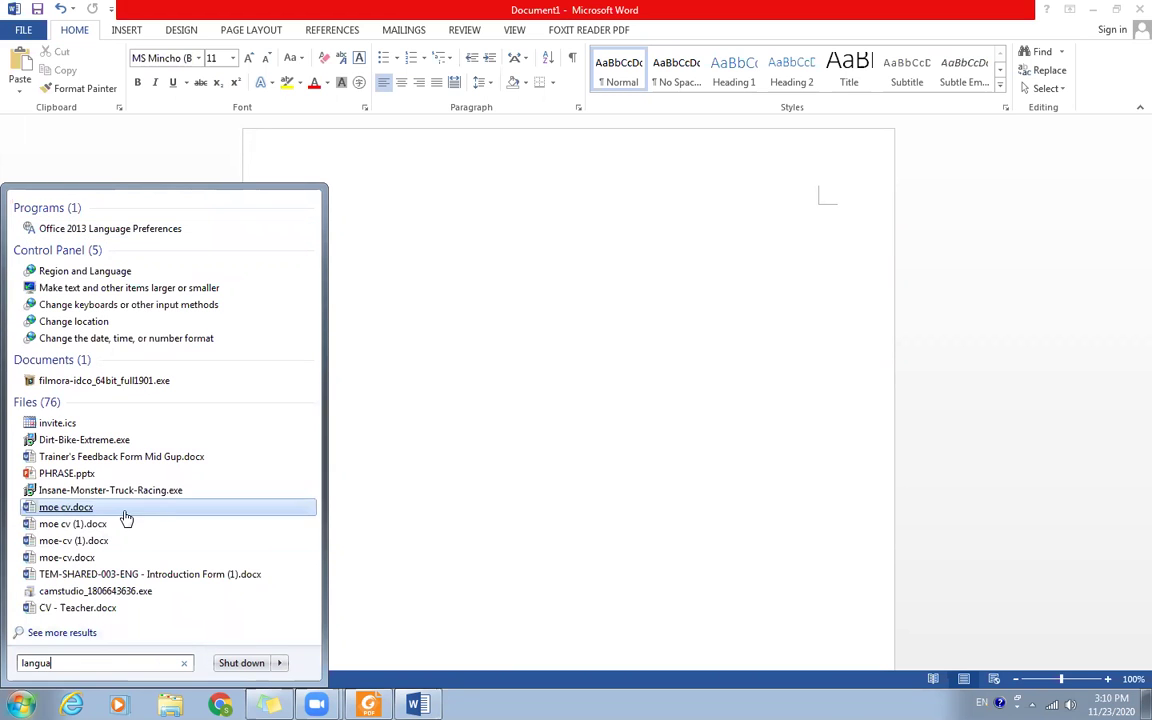
In Region and Language keyboard settings, make Japanese (Japan) - Japanese the default input language
{"action": "left_click", "coordinate": [107, 275]}
{"action": "left_click", "coordinate": [244, 142]}
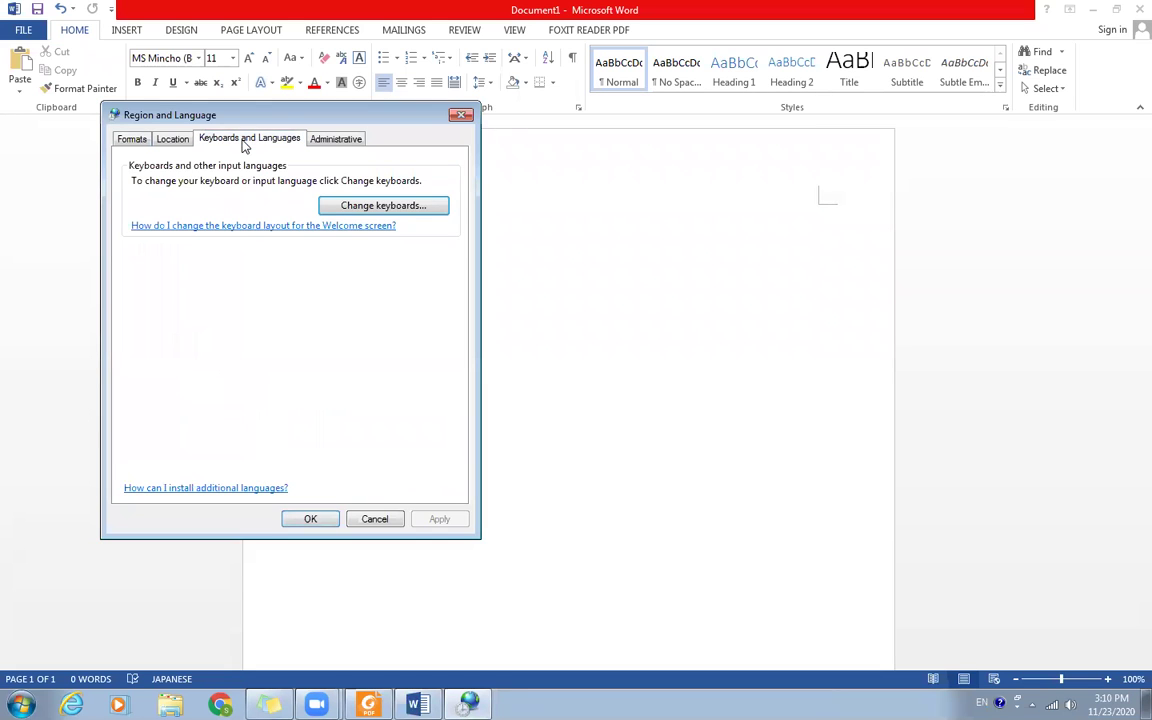
{"action": "left_click", "coordinate": [335, 207]}
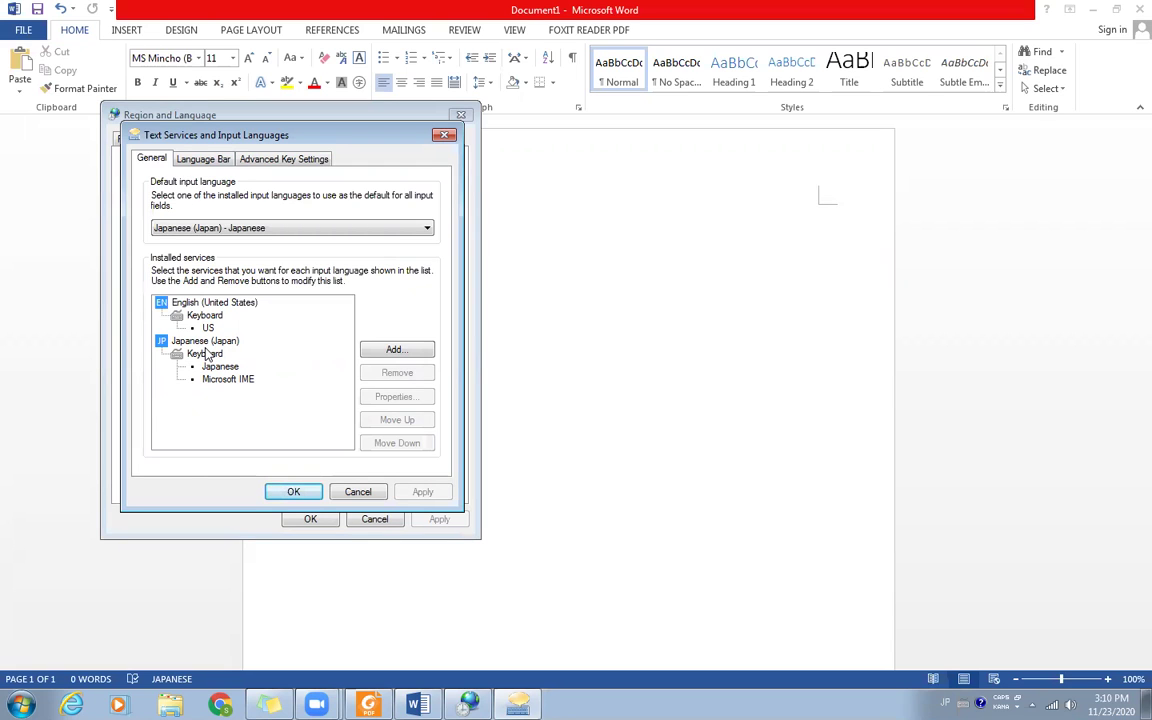
{"action": "left_click", "coordinate": [190, 228]}
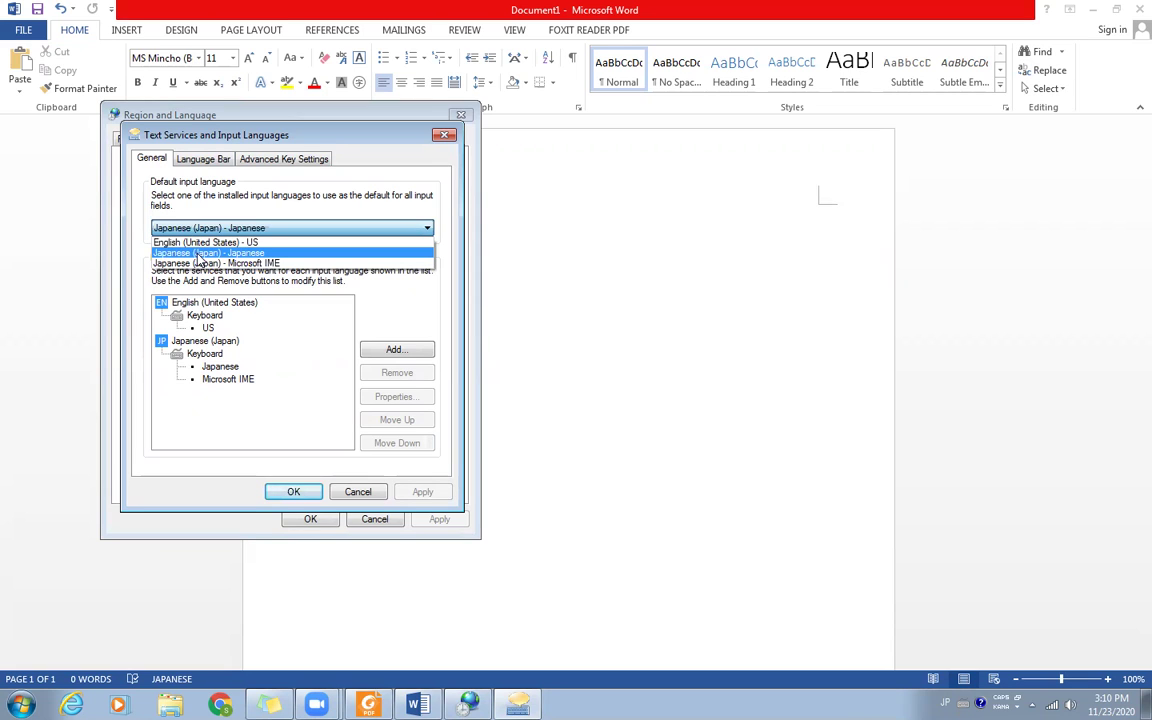
{"action": "left_click", "coordinate": [200, 253]}
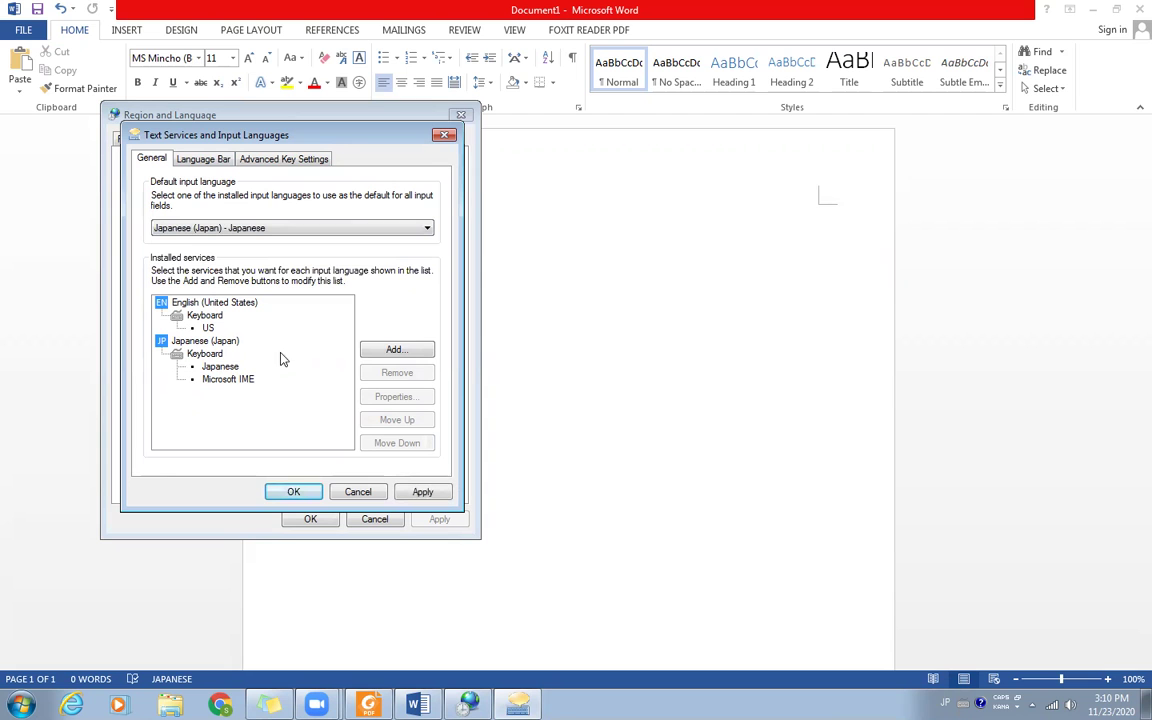
Verify Microsoft IME is ticked under Japanese (Japan), cancel, and apply the input-language settings
{"action": "left_click", "coordinate": [392, 350]}
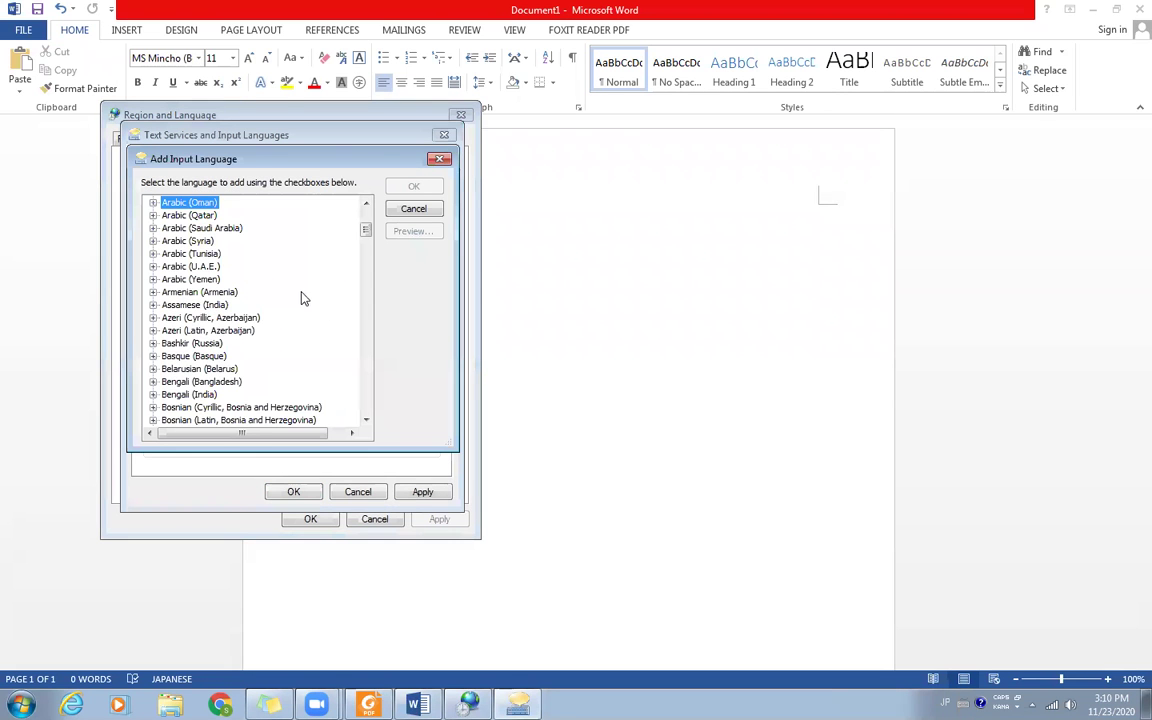
{"action": "mouse_move", "coordinate": [366, 229]}
{"action": "left_mouse_down"}
{"action": "mouse_move", "coordinate": [373, 401]}
{"action": "mouse_move", "coordinate": [374, 315]}
{"action": "left_mouse_up"}
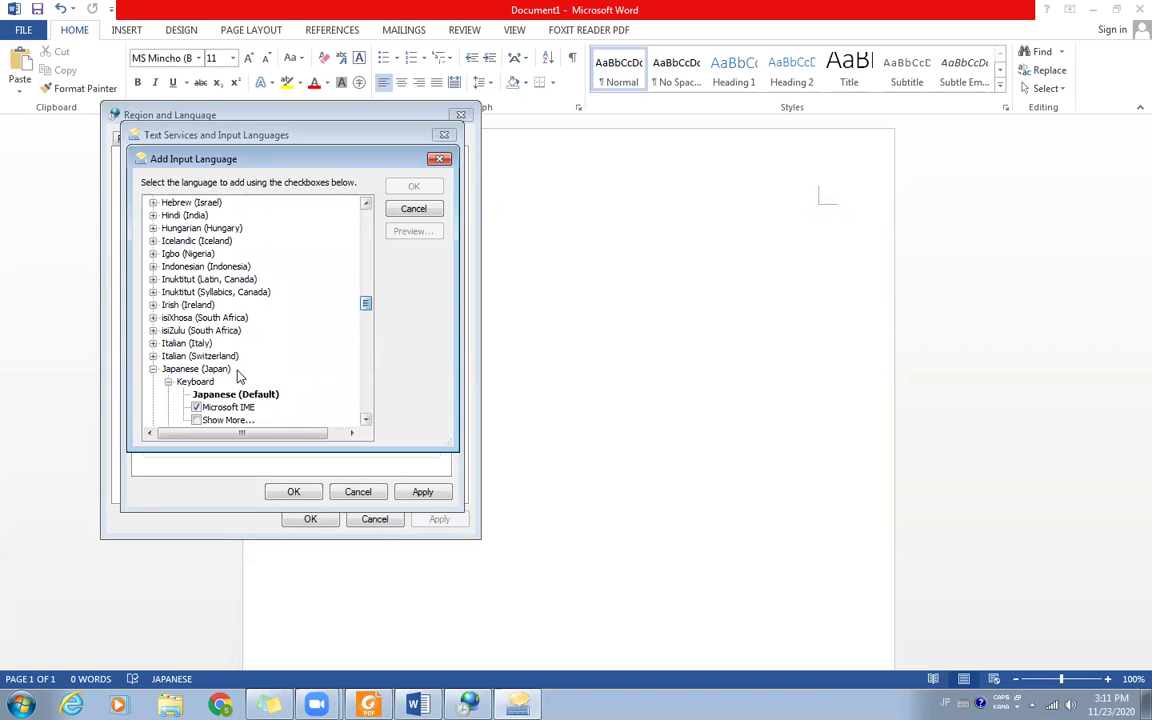
{"action": "scroll", "coordinate": [215, 365], "scroll_direction": "down", "scroll_amount": 1}
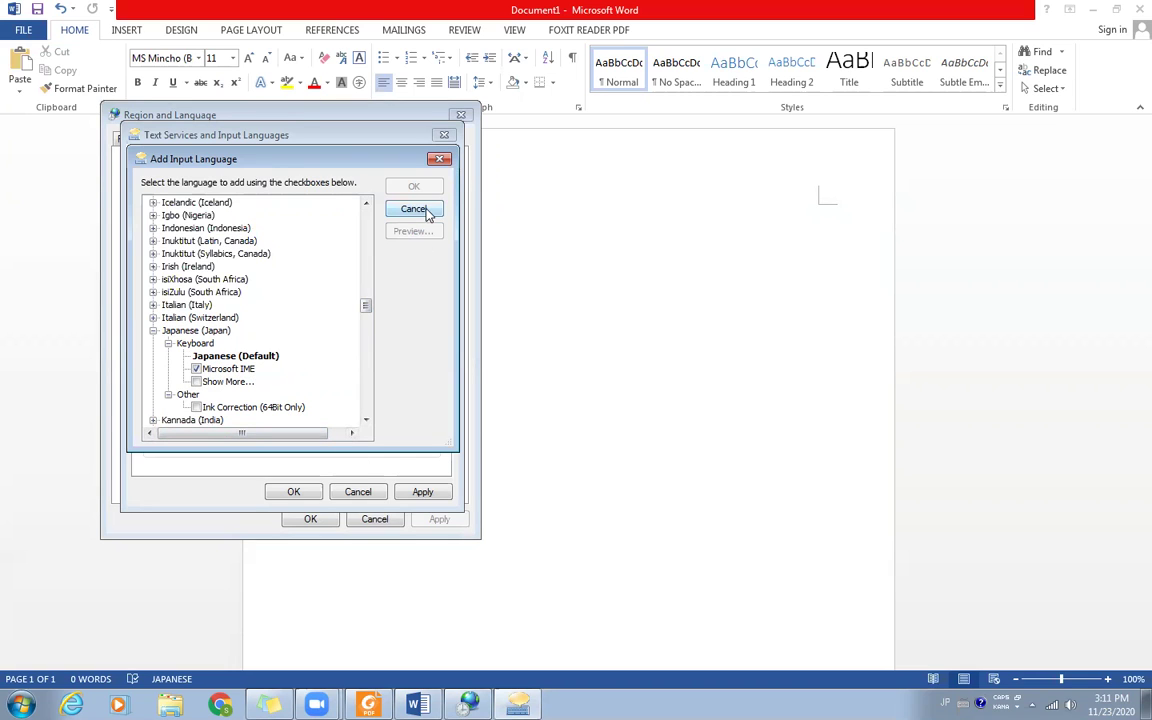
{"action": "left_click", "coordinate": [439, 161]}
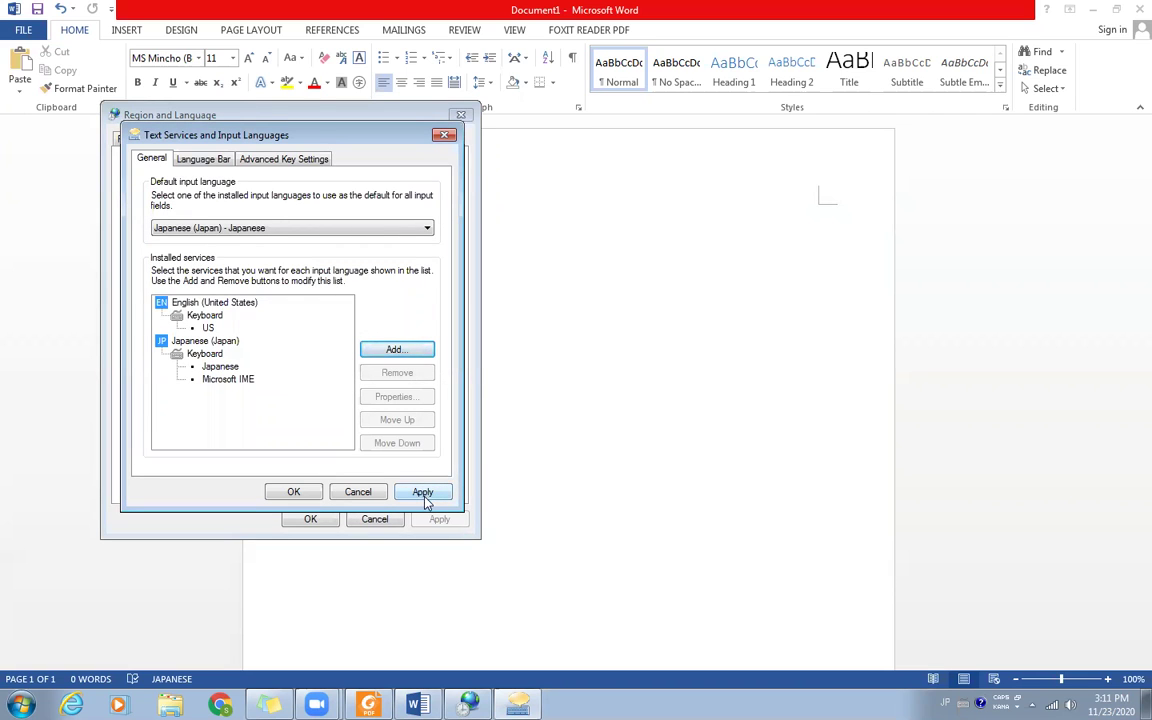
{"action": "left_click", "coordinate": [360, 495]}
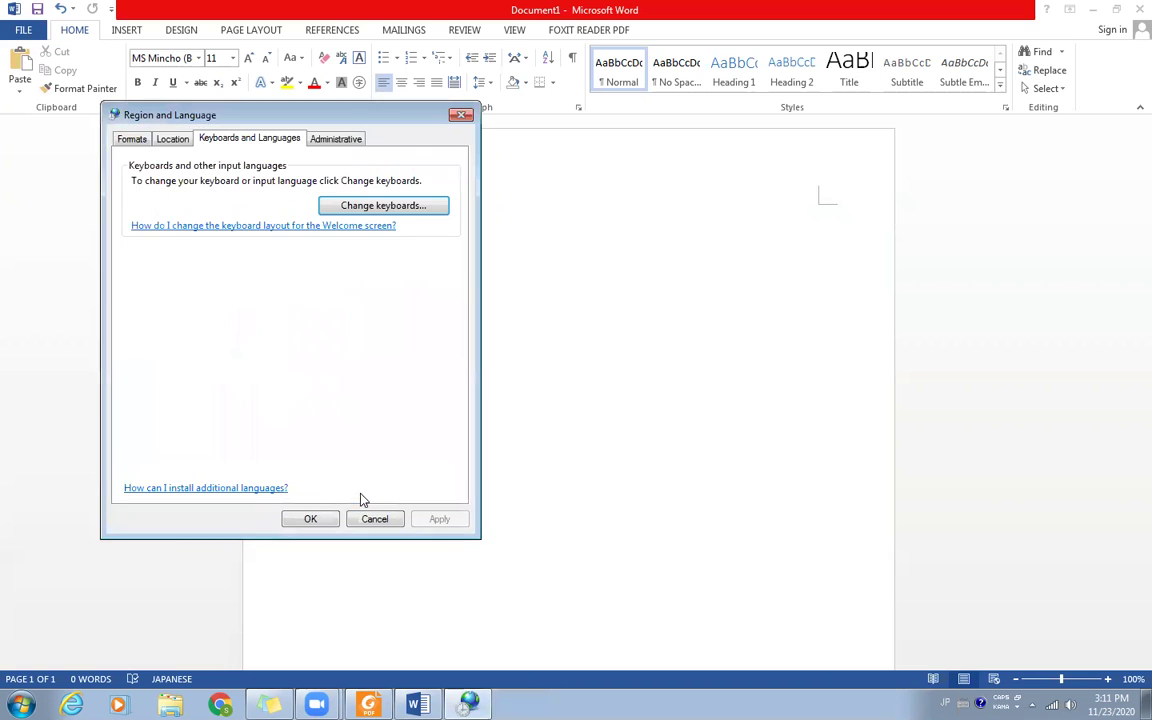
Close Region and Language and switch the taskbar input language to Japanese
{"action": "left_click", "coordinate": [375, 519]}
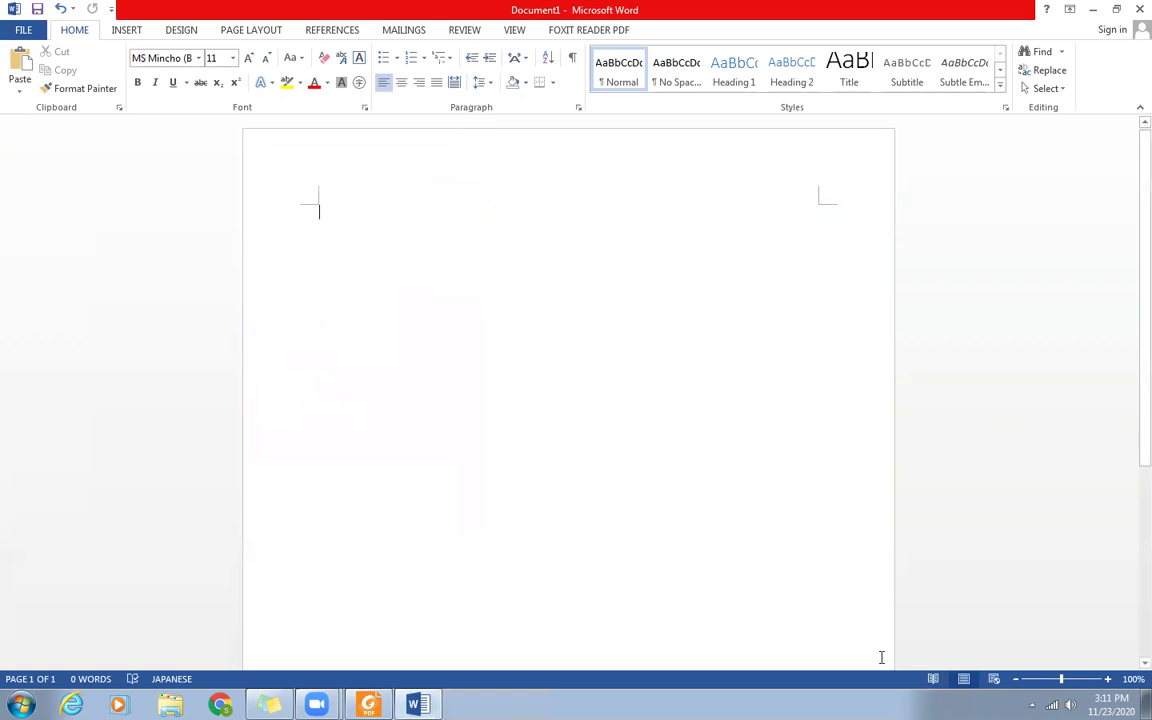
{"action": "left_click", "coordinate": [880, 703]}
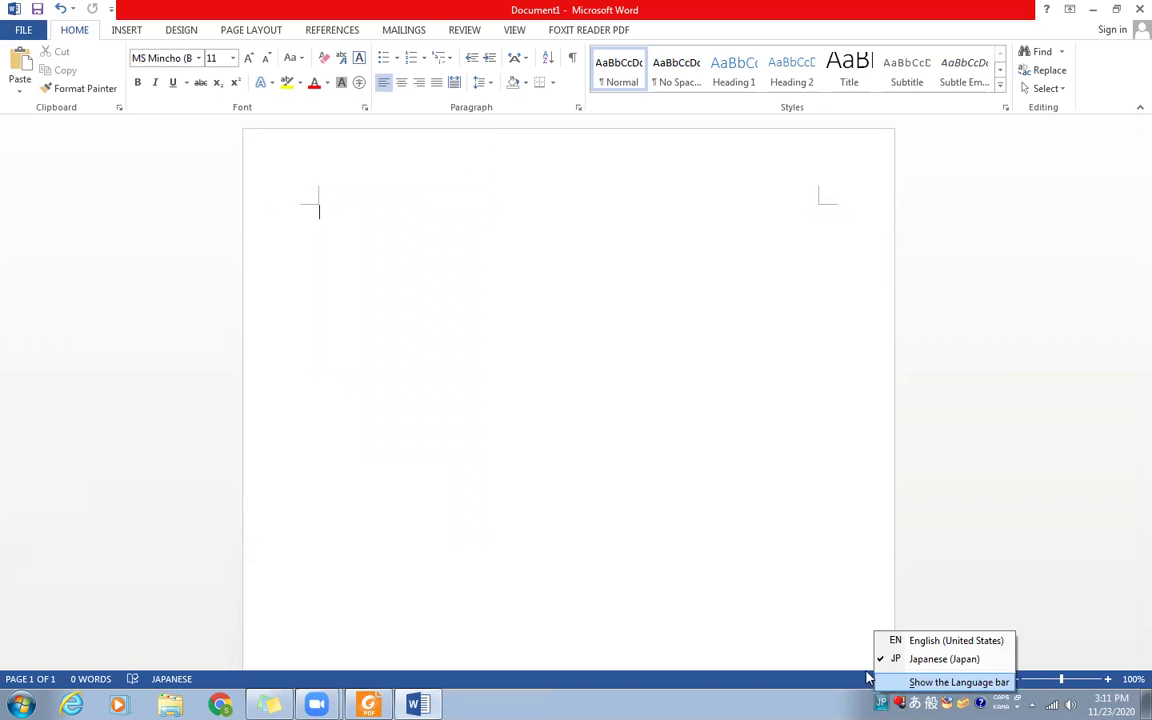
{"action": "left_click", "coordinate": [920, 638]}
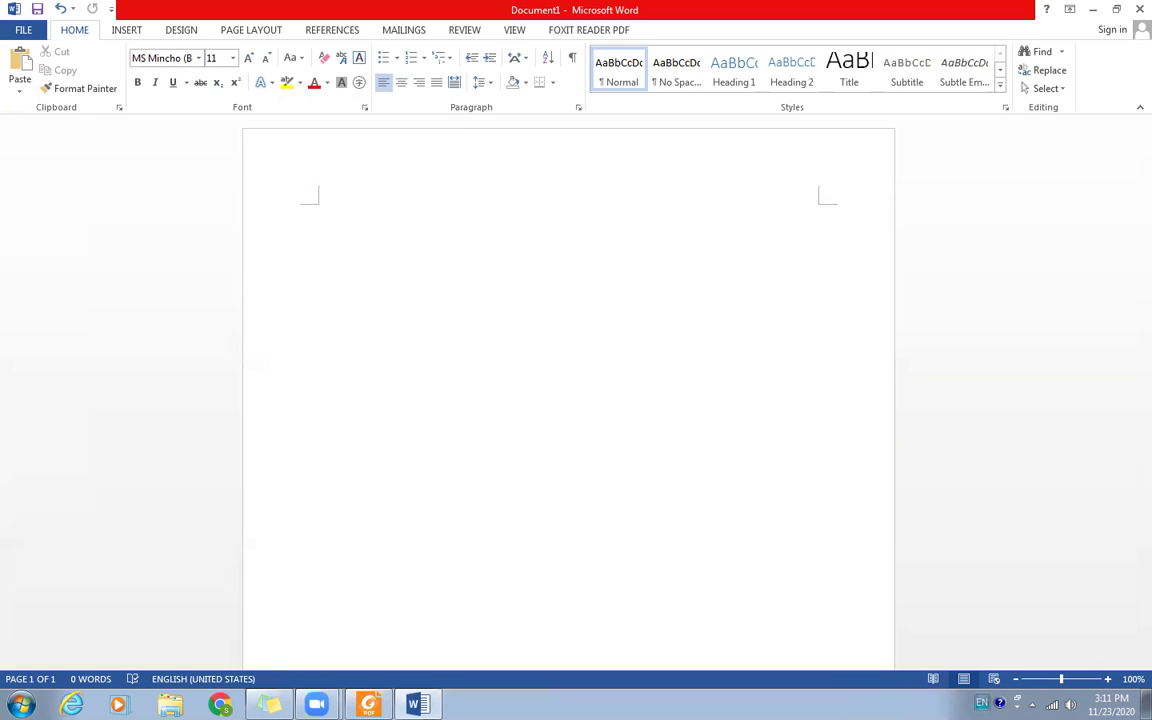
{"action": "left_click", "coordinate": [981, 703]}
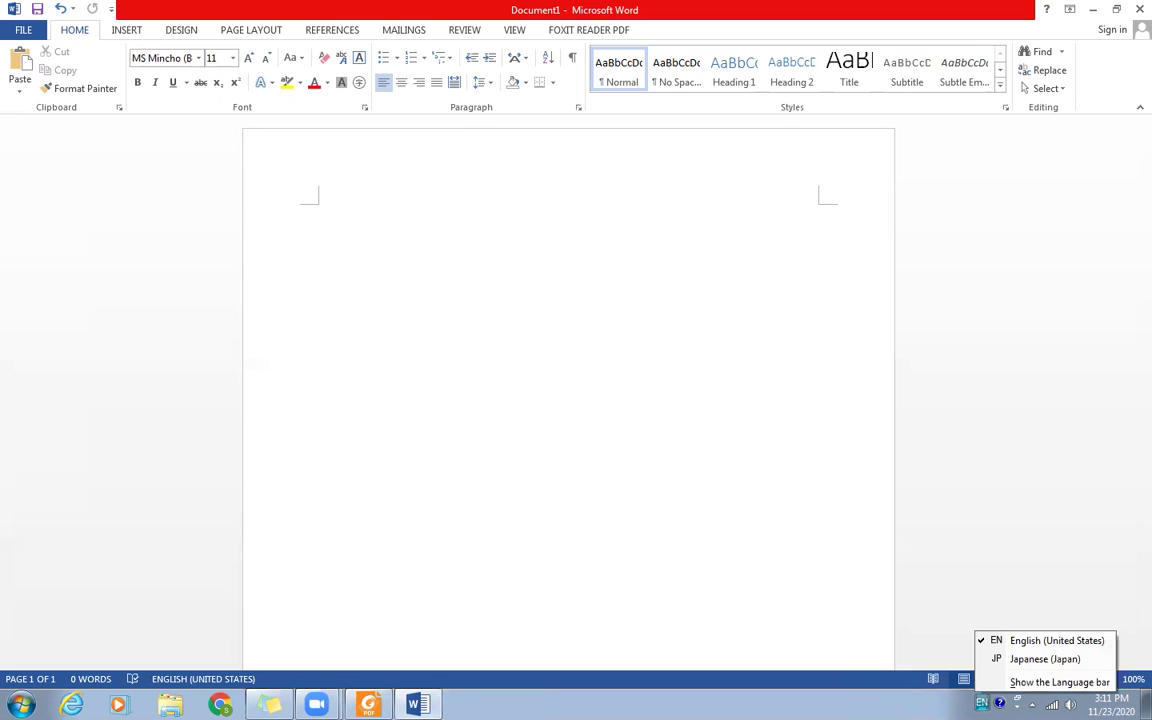
{"action": "left_click", "coordinate": [1000, 659]}
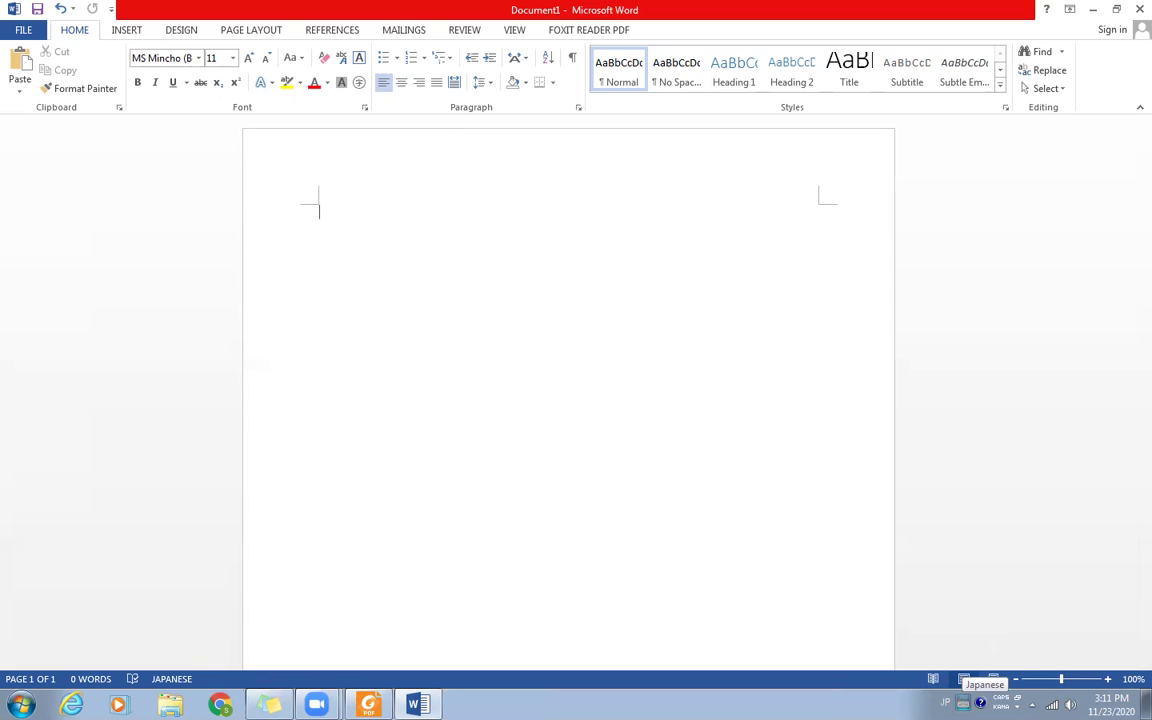
Select the Microsoft IME keyboard and set its input mode to Hiragana
{"action": "left_click", "coordinate": [962, 702]}
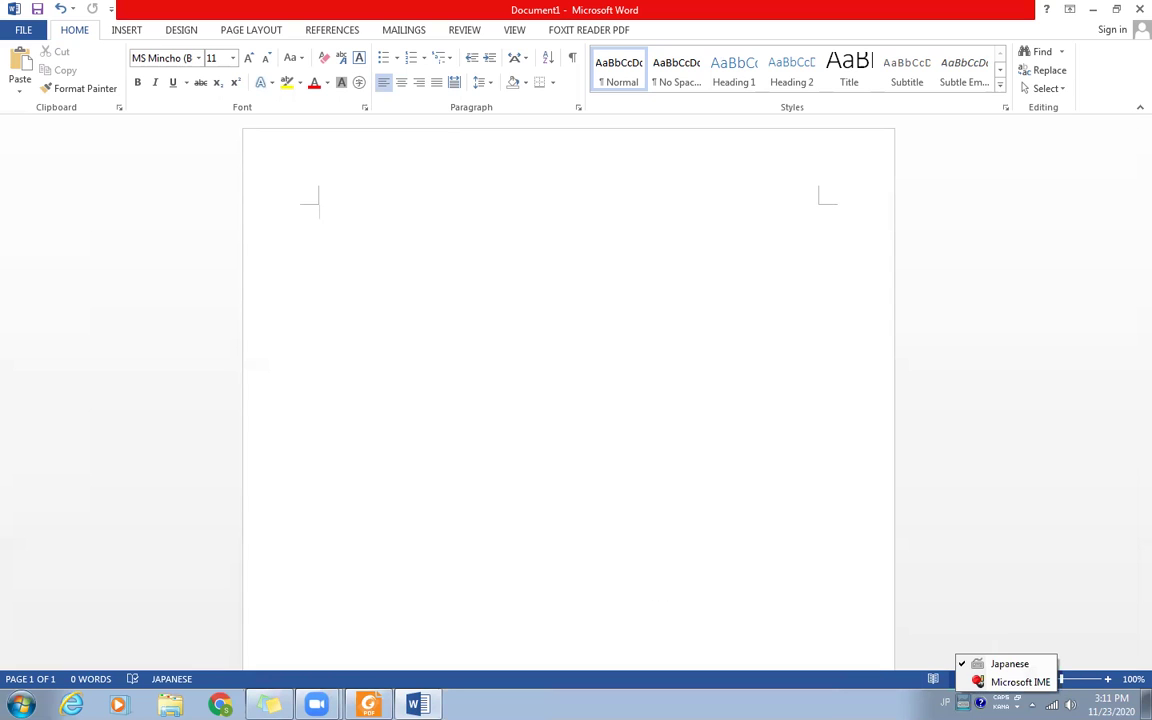
{"action": "left_click", "coordinate": [1026, 685]}
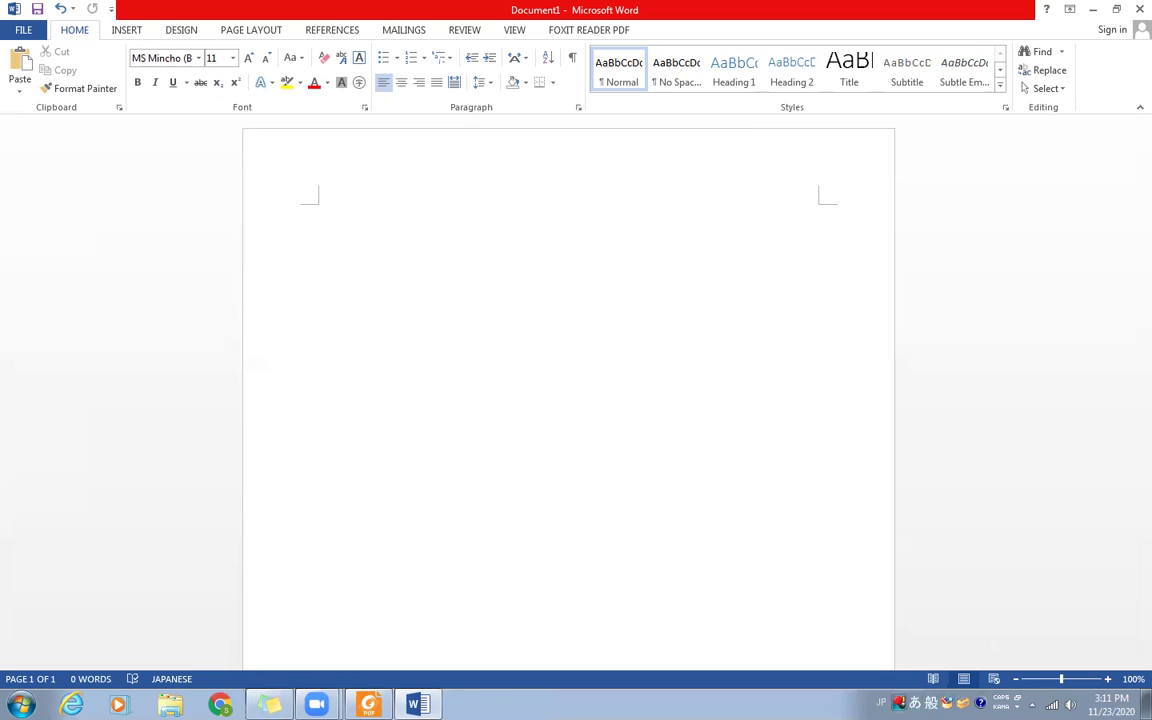
{"action": "left_click", "coordinate": [915, 702]}
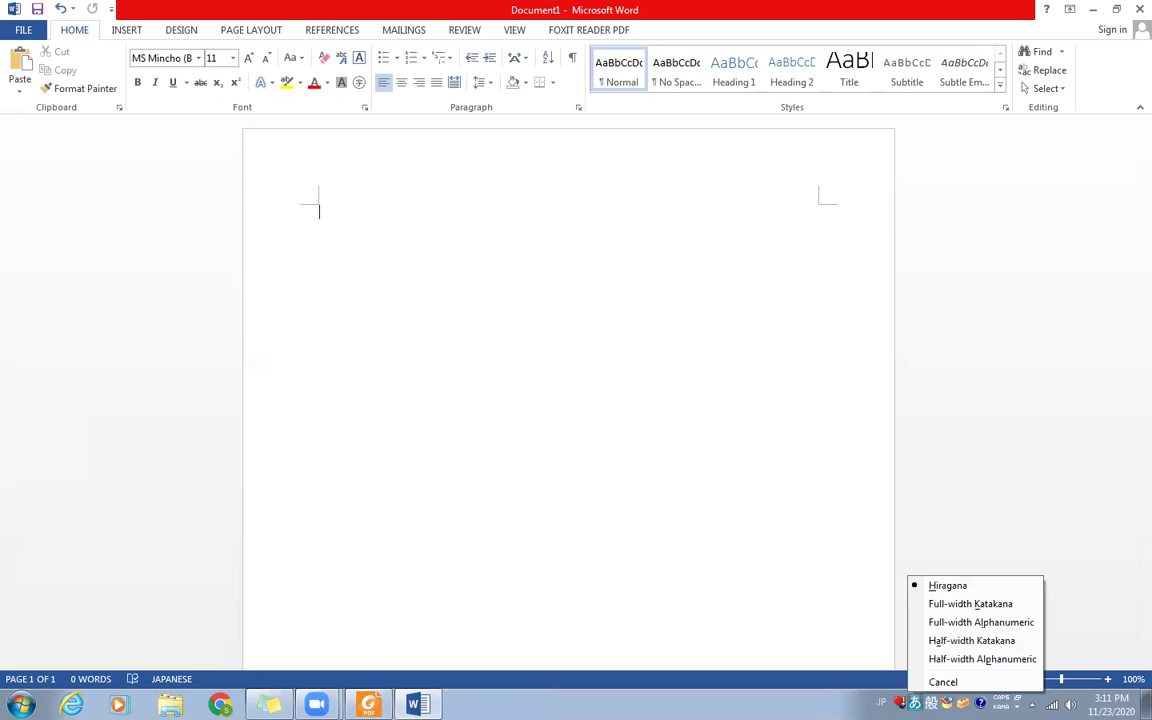
{"action": "left_click", "coordinate": [935, 587]}
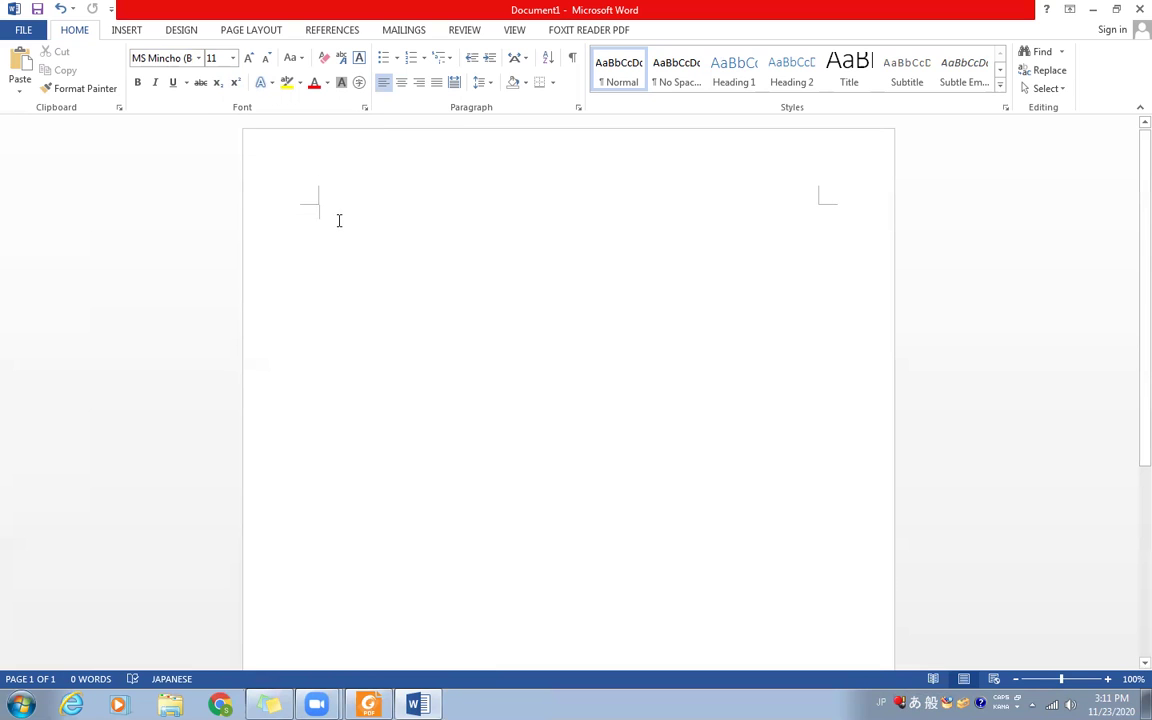
Type the hiragana self-introduction わたしは…です。 with the speaker's name, then start a new line with わたし
{"action": "key", "text": "Return"}
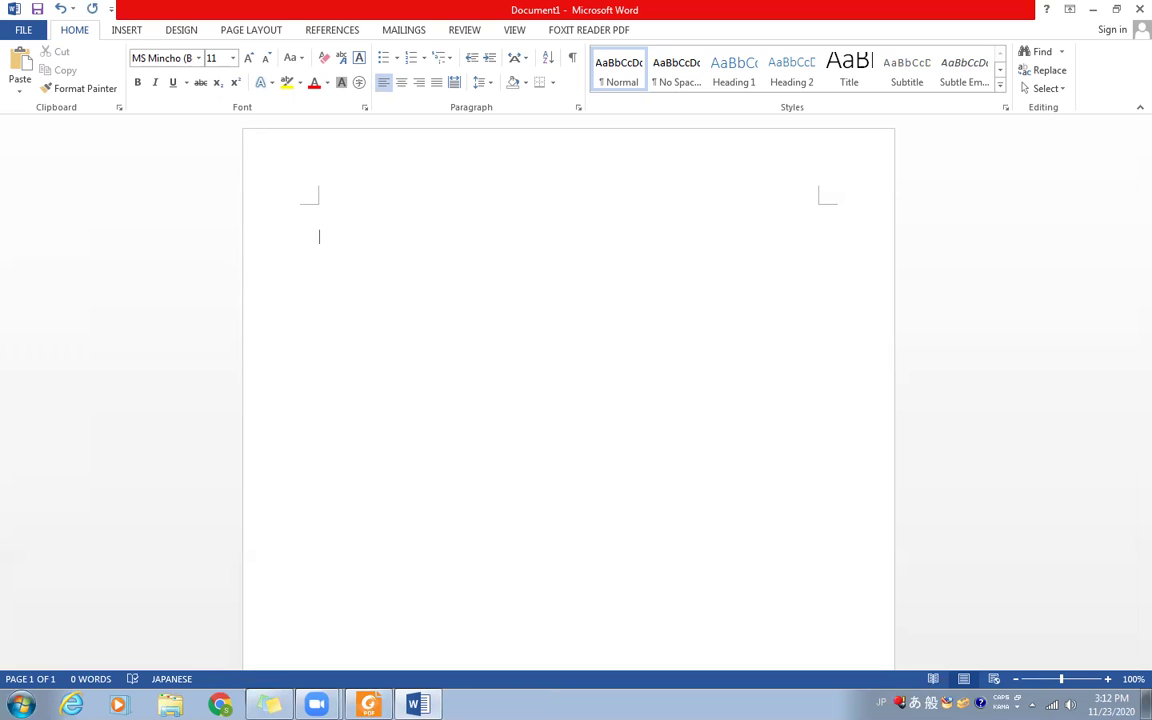
{"action": "type", "text": "wa"}
{"action": "type", "text": "ta"}
{"action": "type", "text": "shi"}
{"action": "key", "text": "Return"}
{"action": "type", "text": "わたしは"}
{"action": "key", "text": "Return"}
{"action": "type", "text": "きよ"}
{"action": "type", "text": "み"}
{"action": "key", "text": "Return"}
{"action": "type", "text": "です。"}
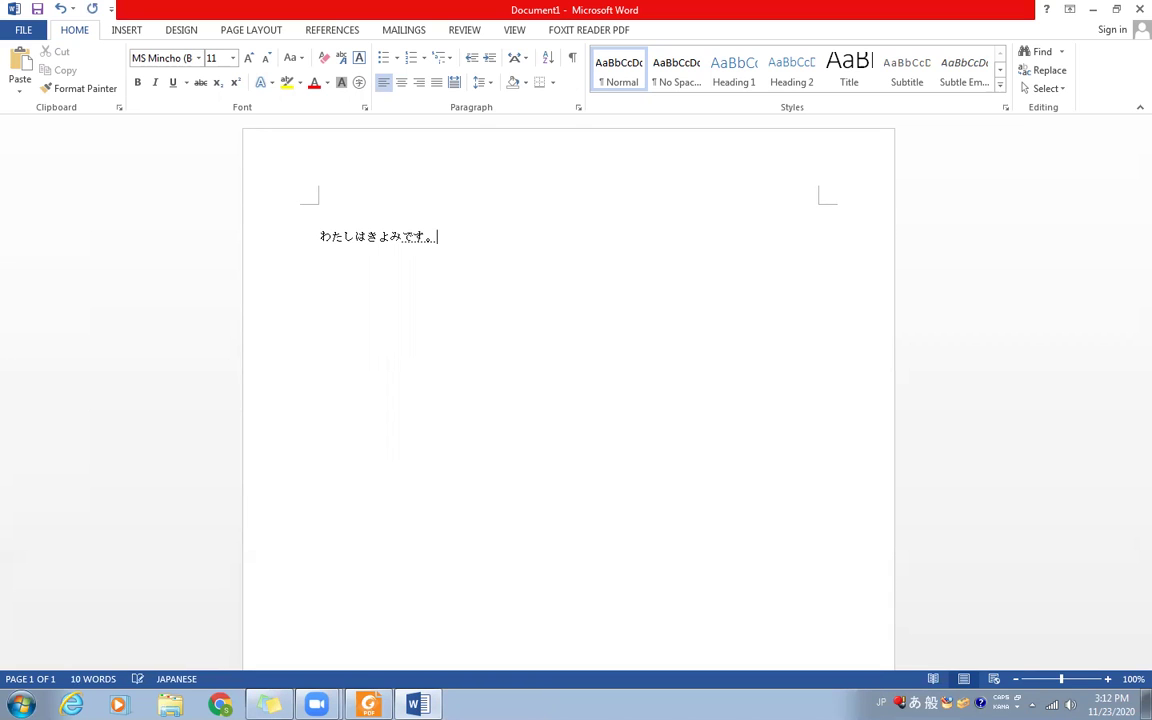
{"action": "key", "text": "Return"}
{"action": "key", "text": "Return"}
{"action": "type", "text": "わ"}
{"action": "type", "text": "たし"}
Convert わたし to 私 and the name to its kanji, then finish the line with です。
{"action": "key", "text": "space"}
{"action": "key", "text": "space"}
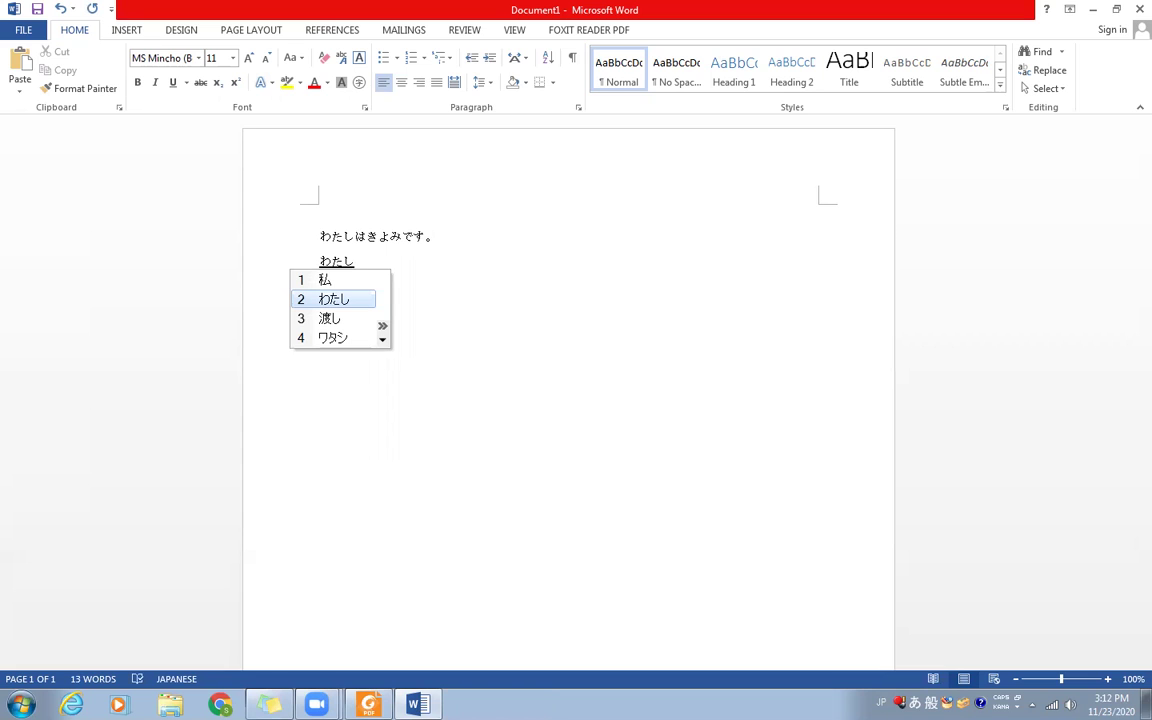
{"action": "left_click", "coordinate": [326, 280]}
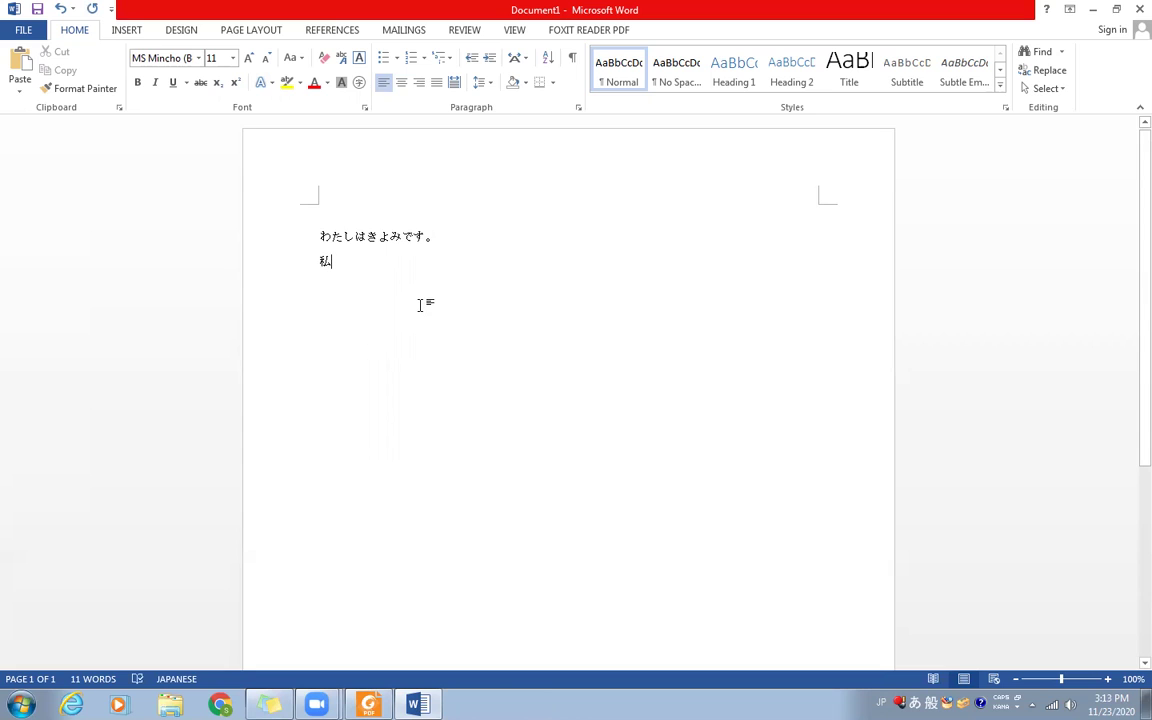
{"action": "type", "text": "は"}
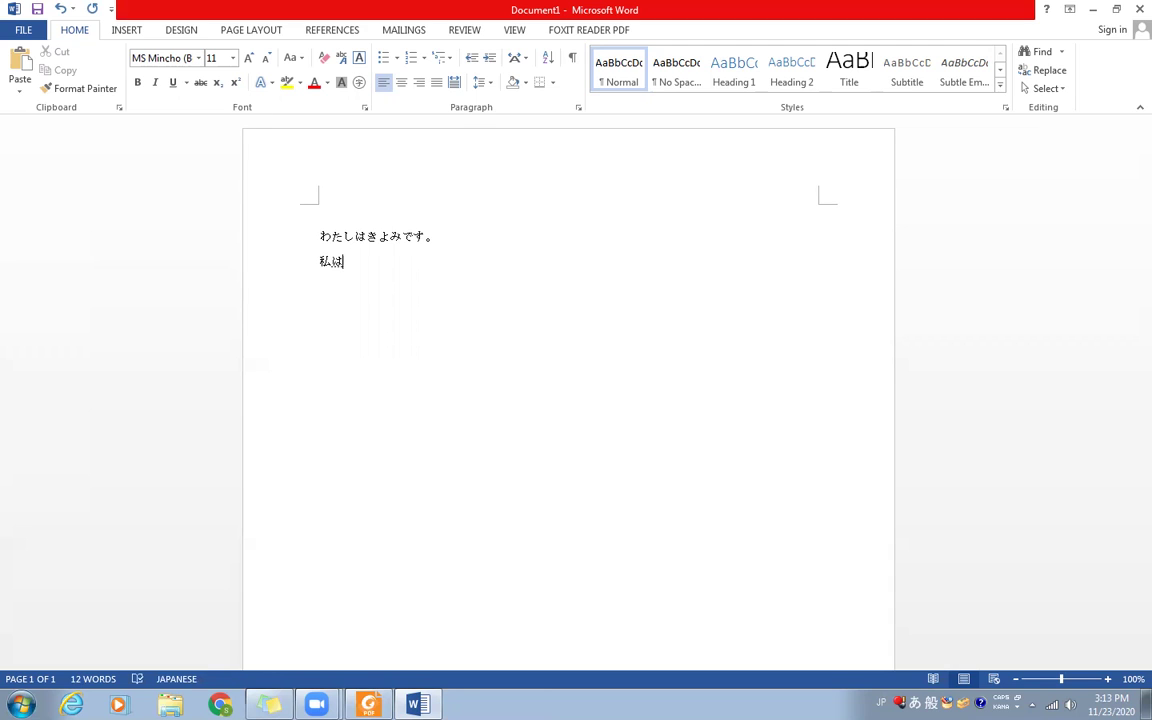
{"action": "type", "text": "き"}
{"action": "type", "text": "よm"}
{"action": "type", "text": "i"}
{"action": "key", "text": "space"}
{"action": "key", "text": "space"}
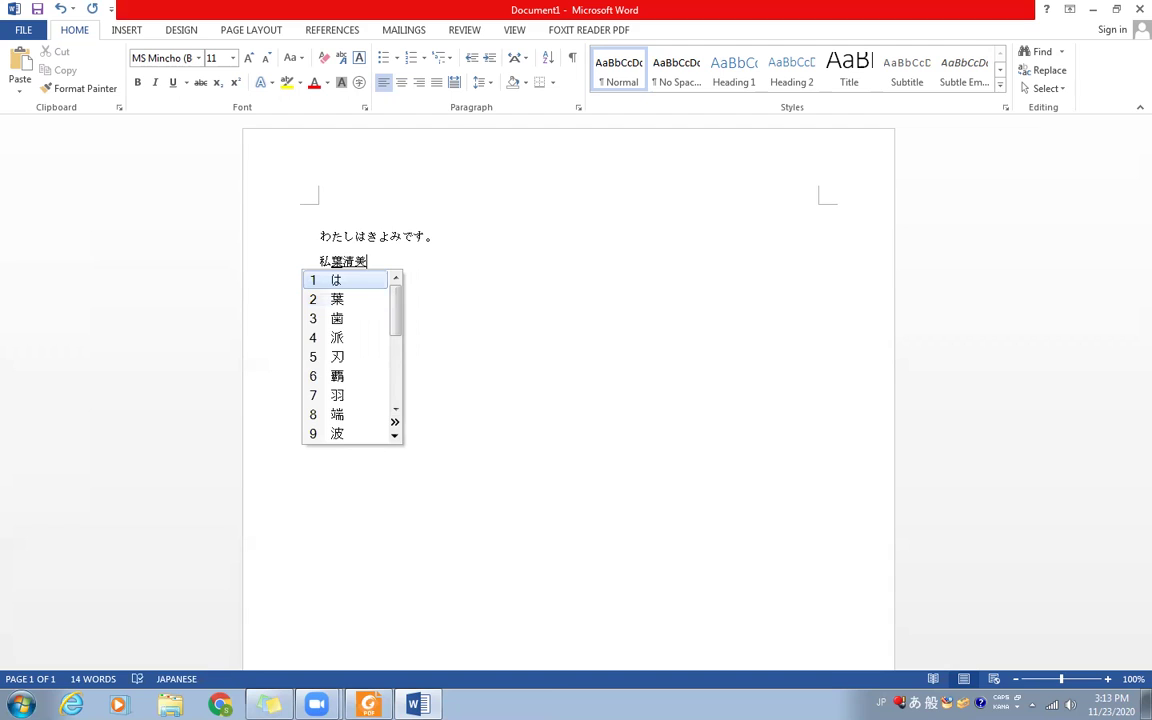
{"action": "key", "text": "Return"}
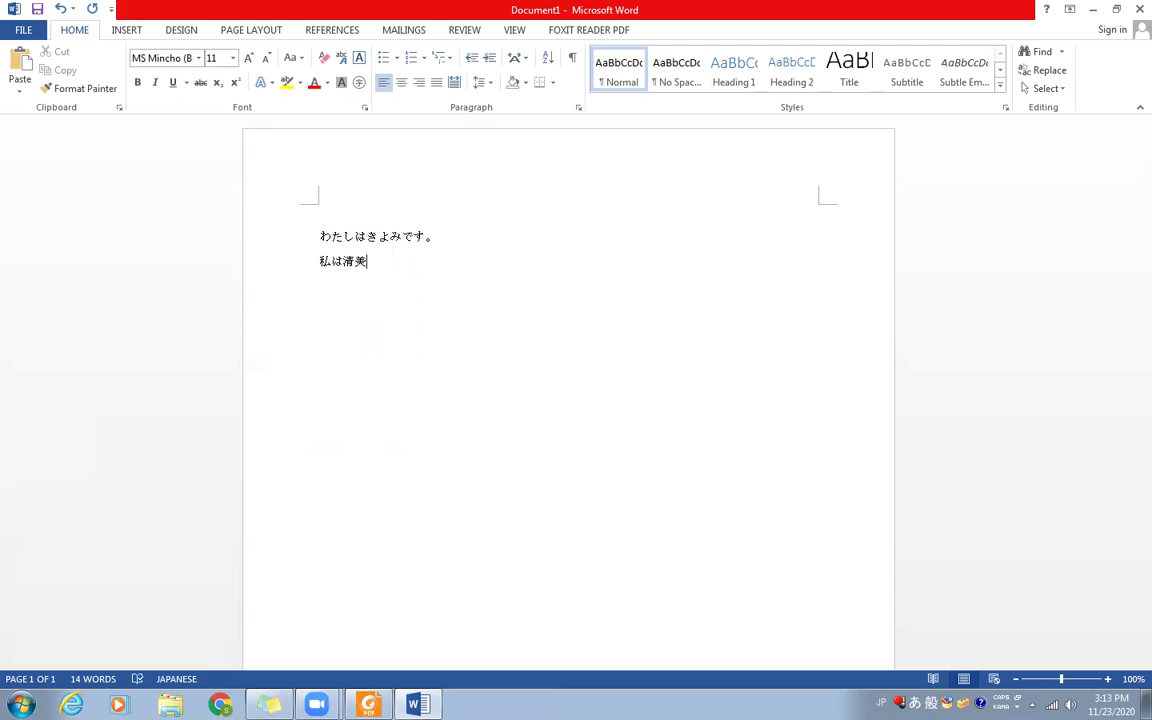
{"action": "type", "text": "desu."}
On a new line, type 'watasihakiyomidesu.' and convert the whole sentence to kanji at once
{"action": "key", "text": "Return"}
{"action": "type", "text": "wa"}
{"action": "type", "text": "ta"}
{"action": "type", "text": "si"}
{"action": "type", "text": "hakiyo"}
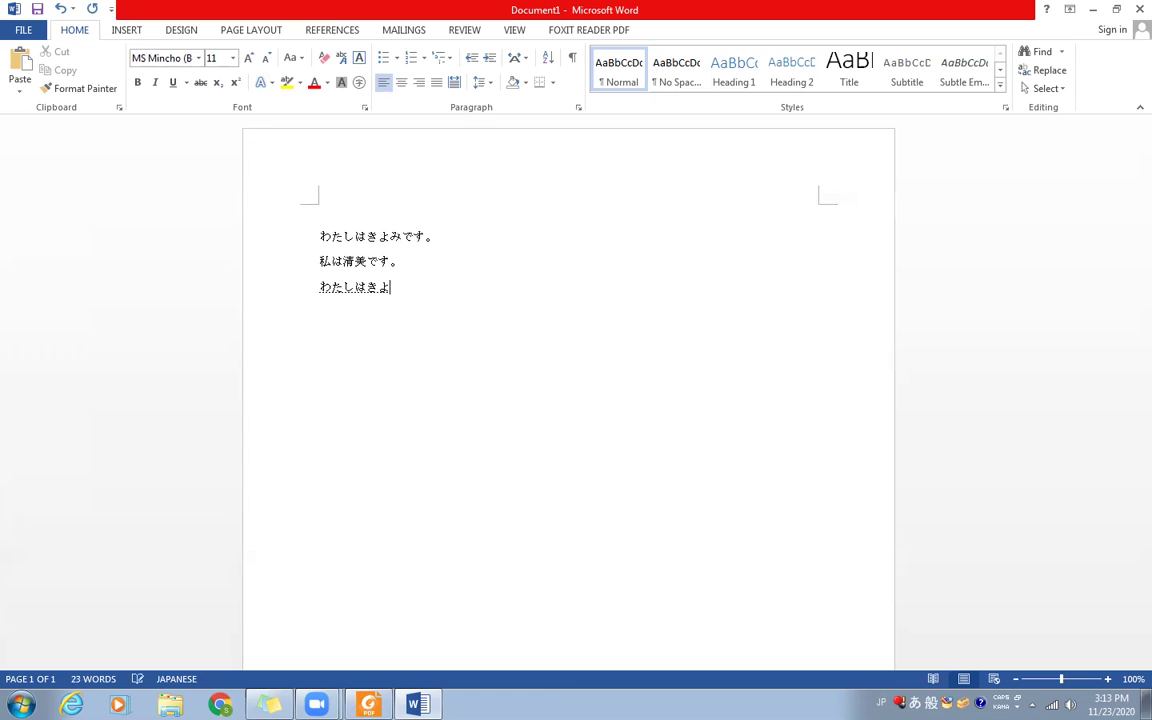
{"action": "type", "text": "midesu"}
{"action": "type", "text": "."}
{"action": "key", "text": "space"}
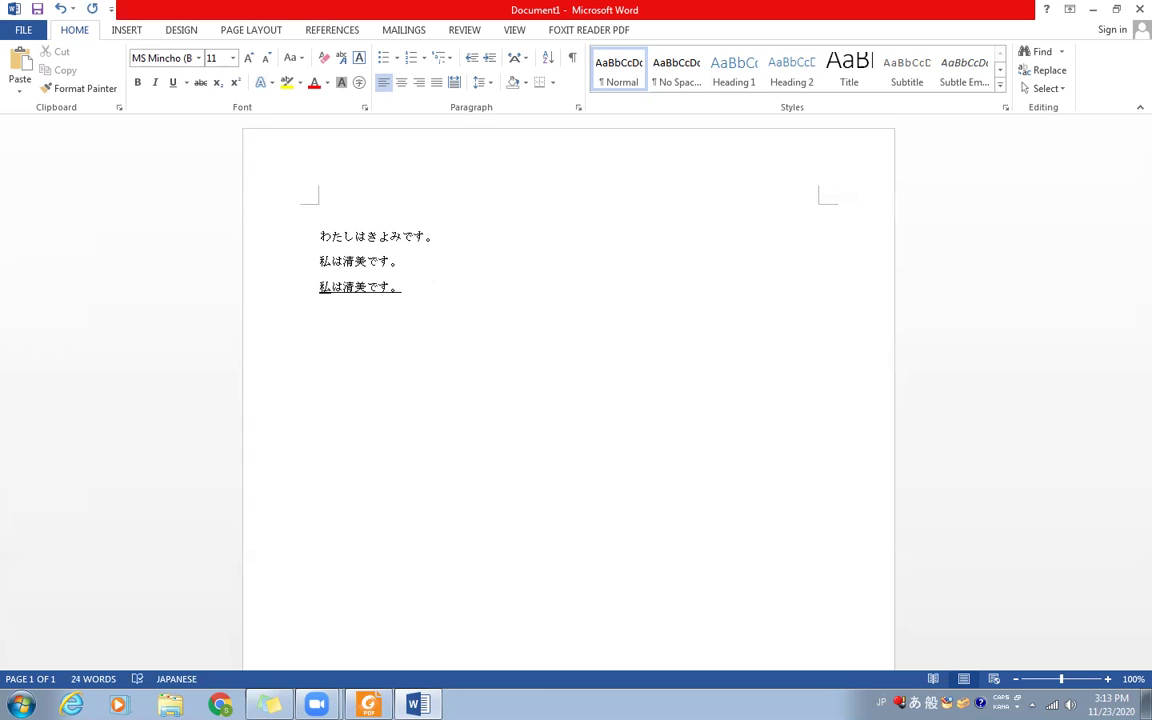